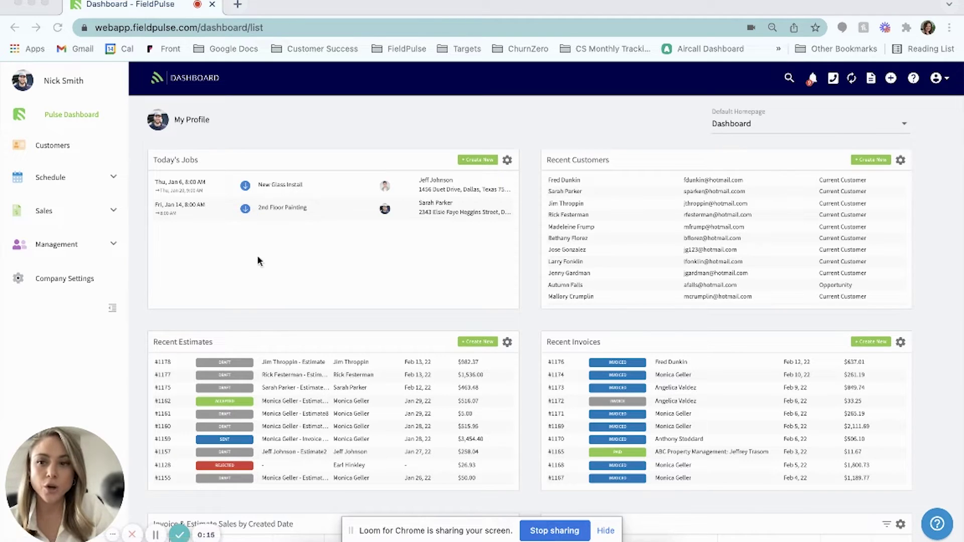
Go to Company Settings and show the Features & Plugins list with the Booking Portal card.
left_click(65, 278)
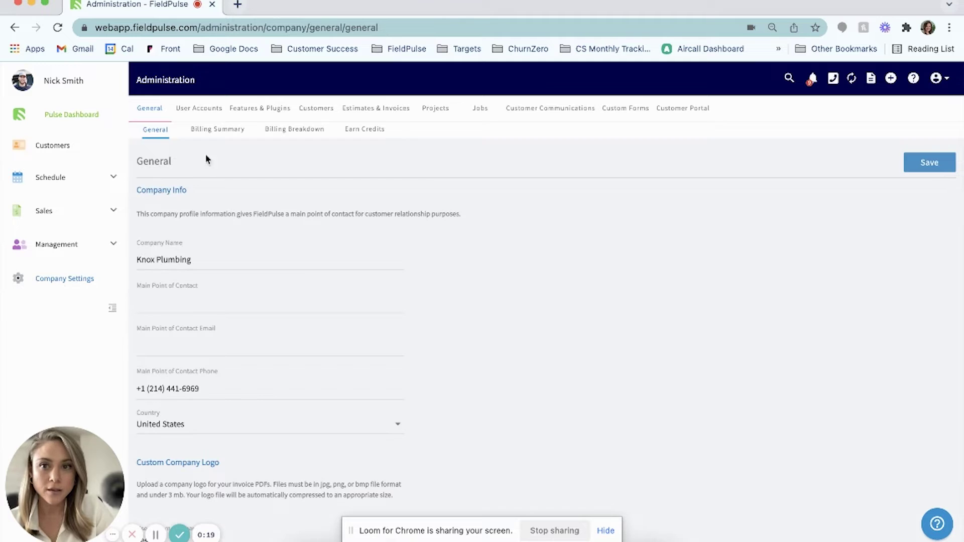
left_click(253, 109)
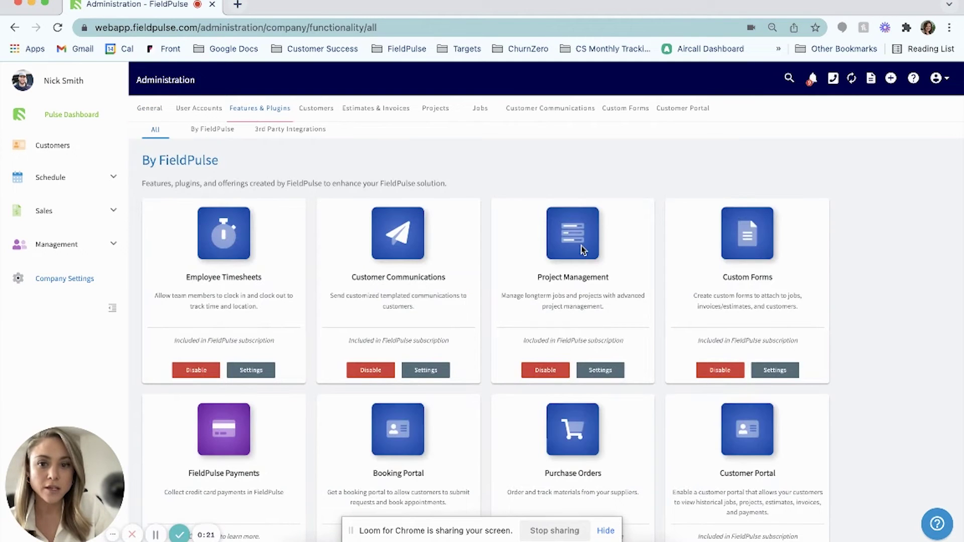
scroll(582, 251, "down", 2)
scroll(583, 251, "down", 1)
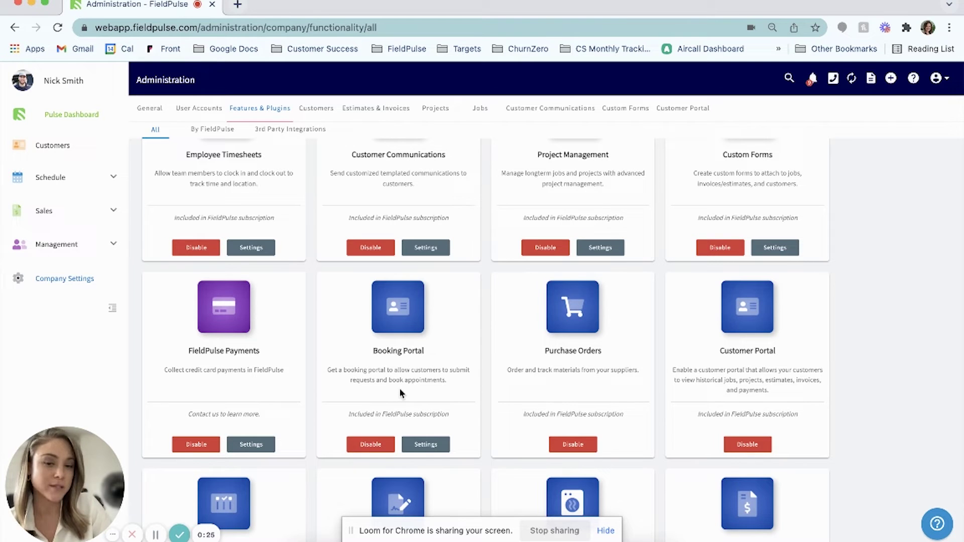
scroll(495, 349, "up", 3)
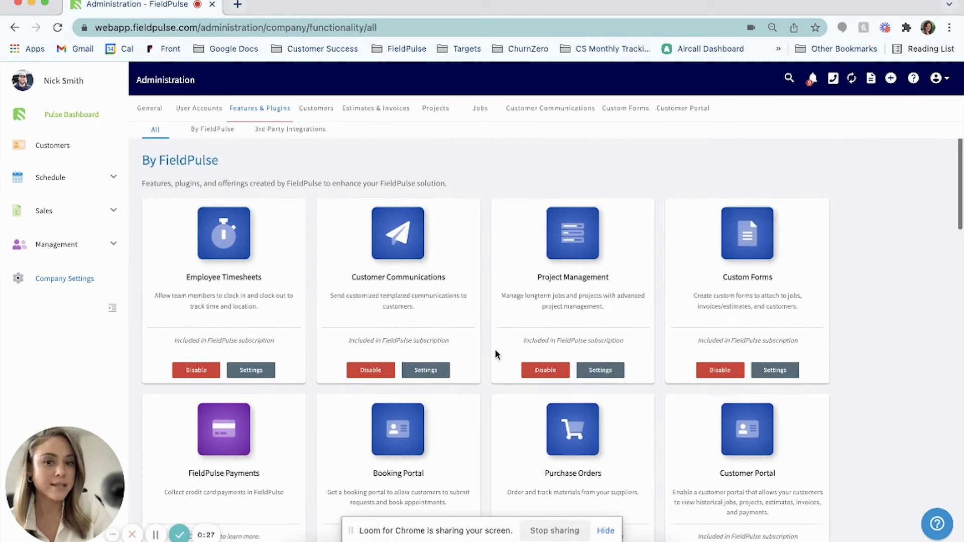
In Customer Portal settings, keep the contact method as Contact Message plus Timeslot Scheduling.
left_click(692, 111)
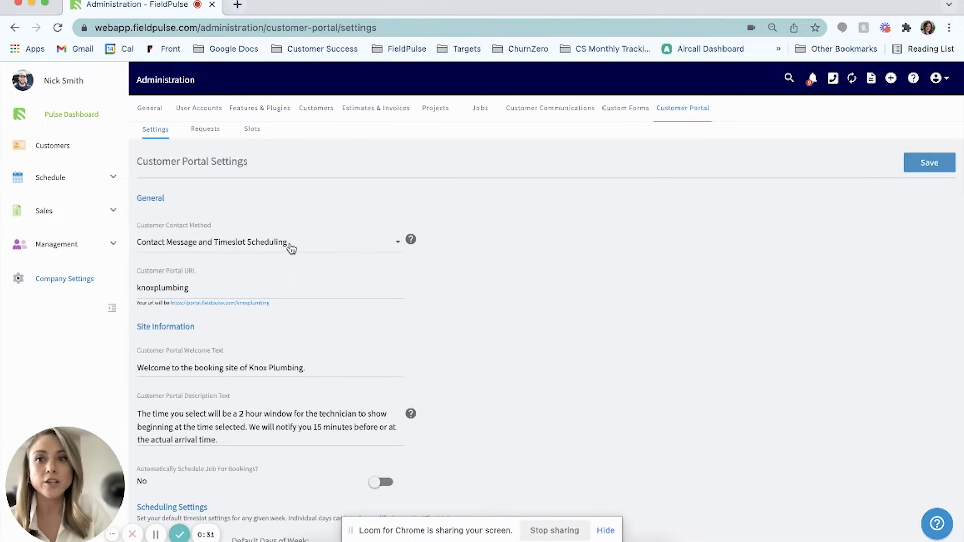
scroll(546, 256, "down", 1)
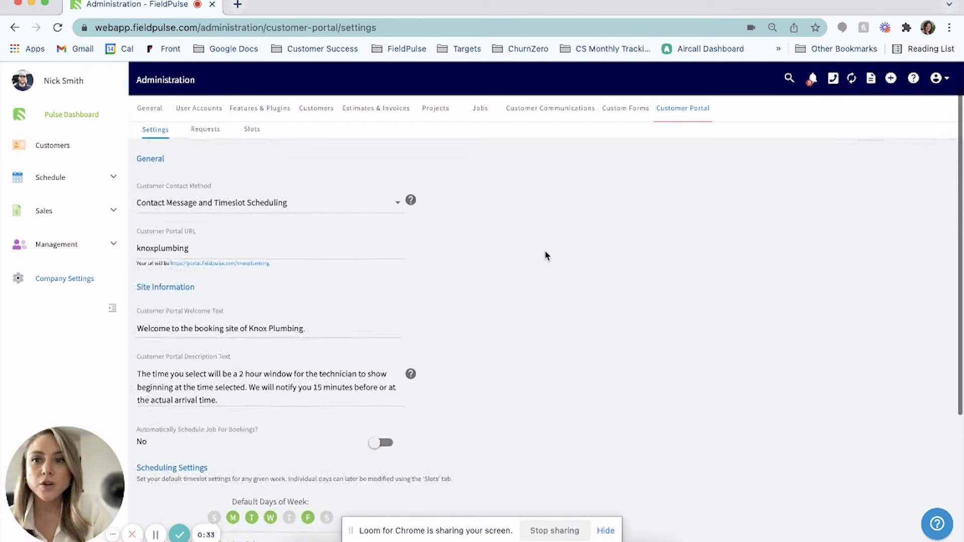
left_click(349, 208)
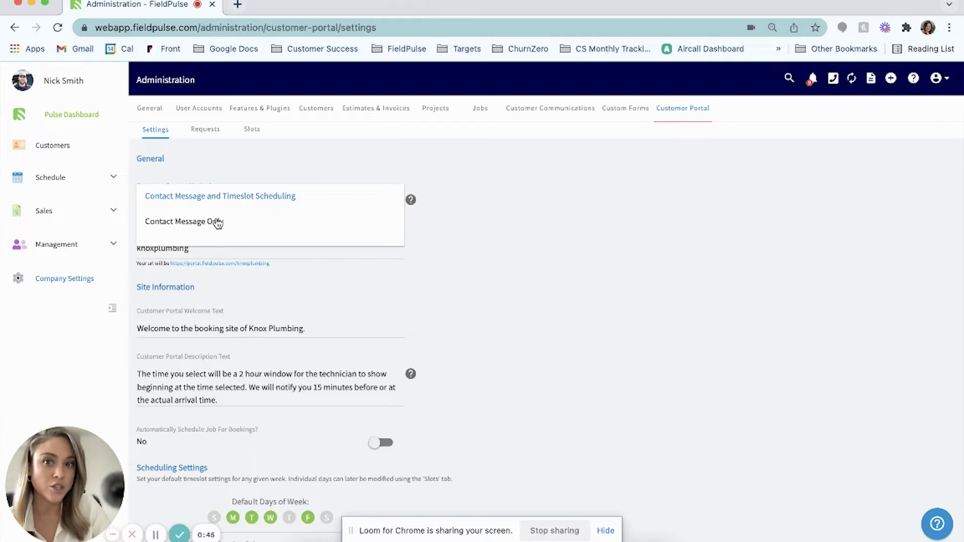
left_click(475, 204)
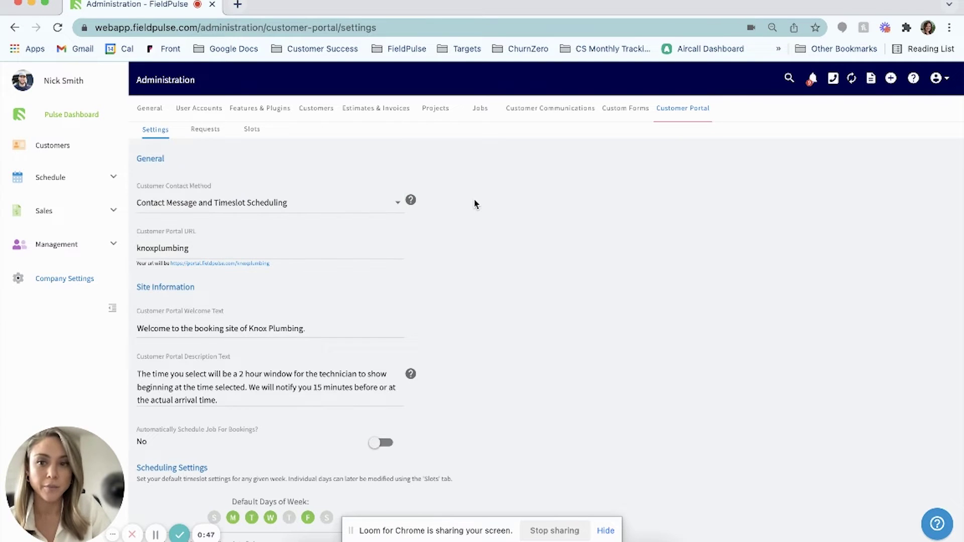
scroll(292, 303, "down", 1)
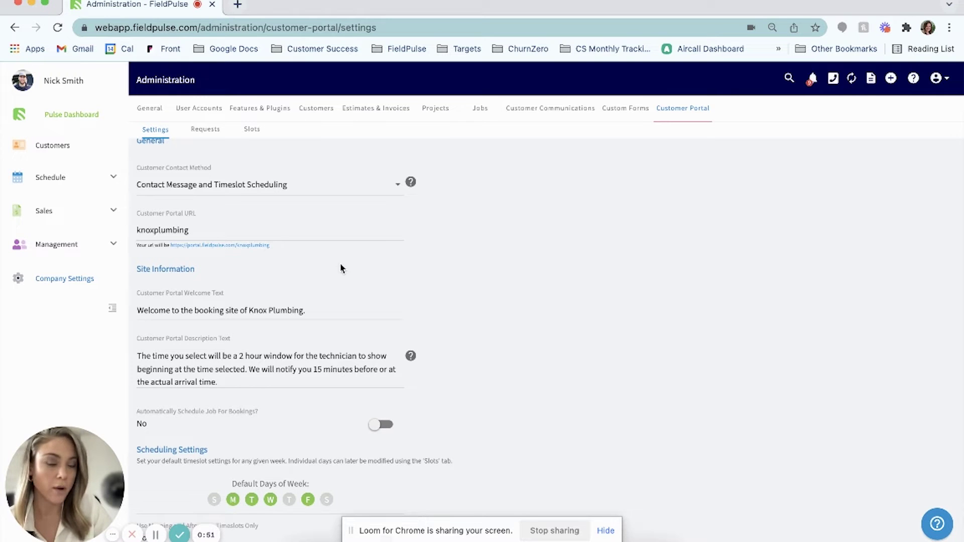
scroll(429, 254, "down", 3)
scroll(429, 254, "down", 1)
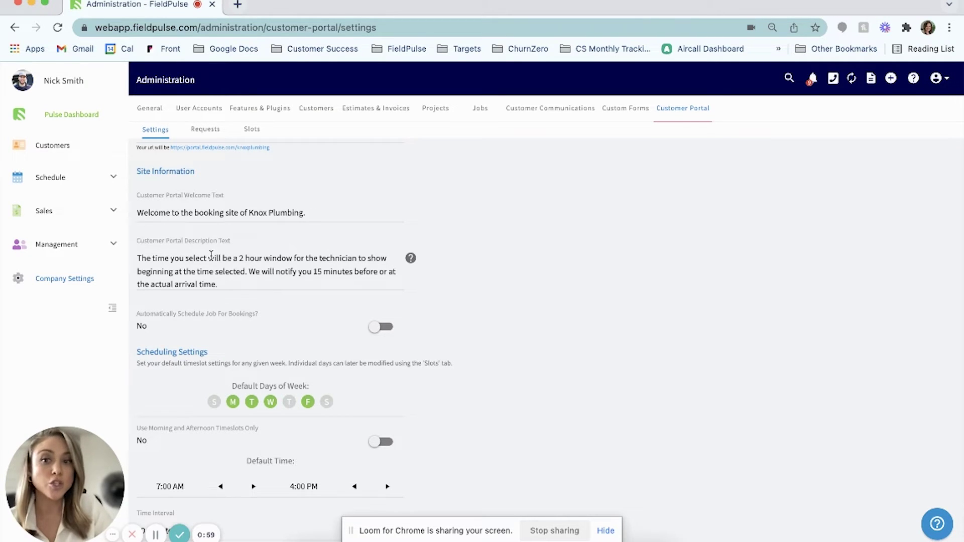
scroll(262, 329, "down", 1)
scroll(262, 330, "down", 3)
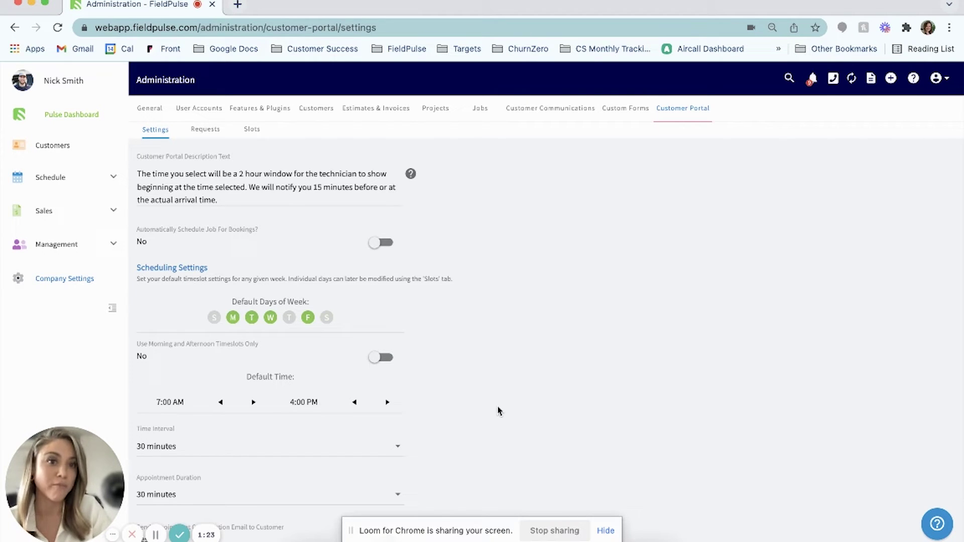
scroll(499, 411, "up", 5)
scroll(499, 410, "up", 5)
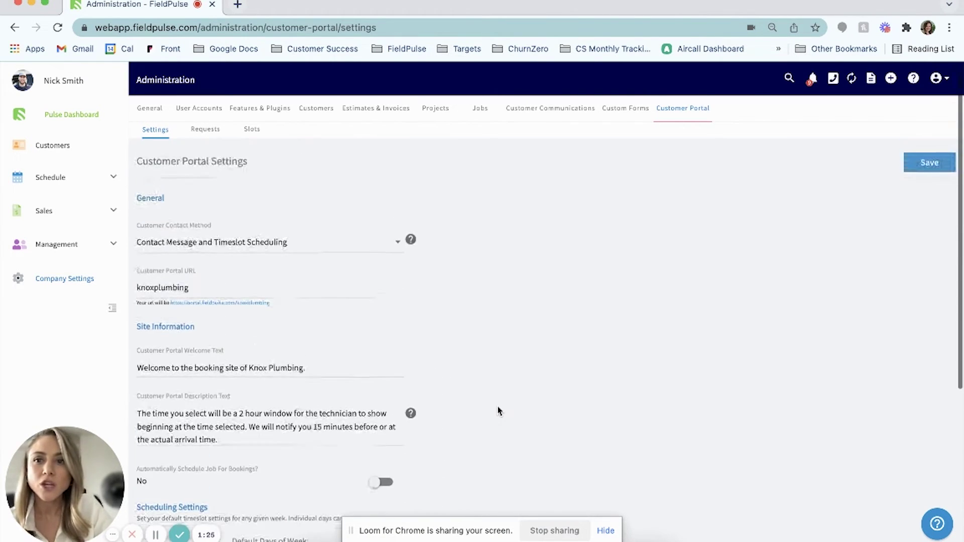
From the portal URL preview, book a Jan 19, 11:00 AM appointment and reach the contact form.
left_click(229, 305)
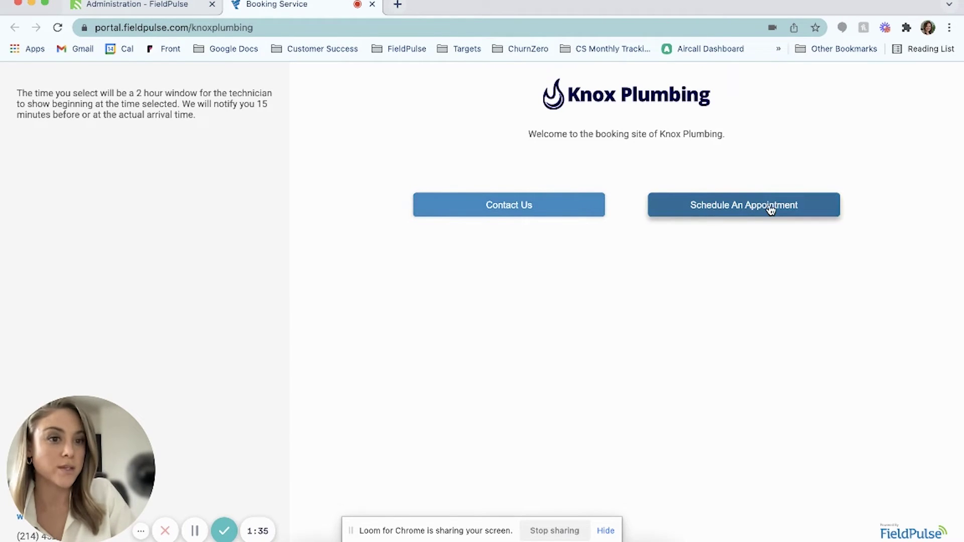
left_click(735, 204)
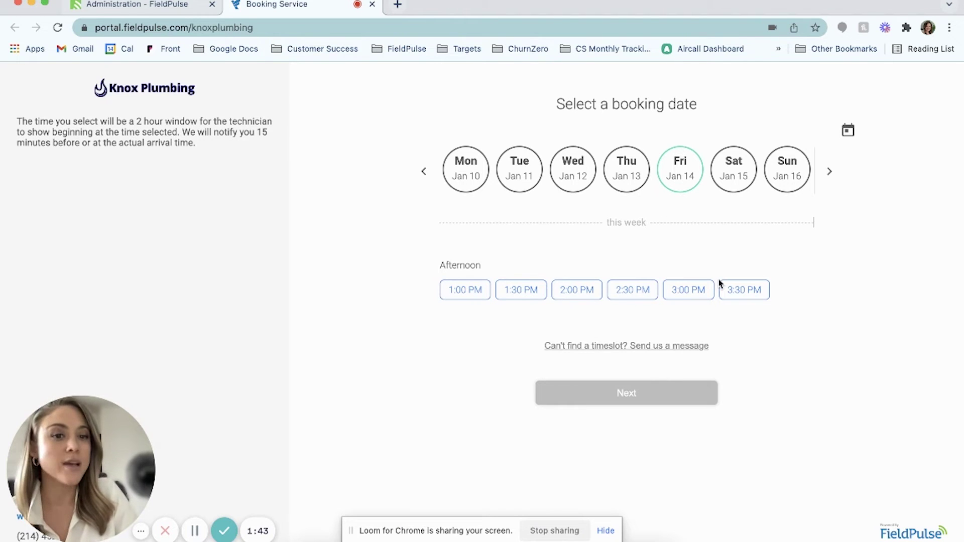
left_click(847, 132)
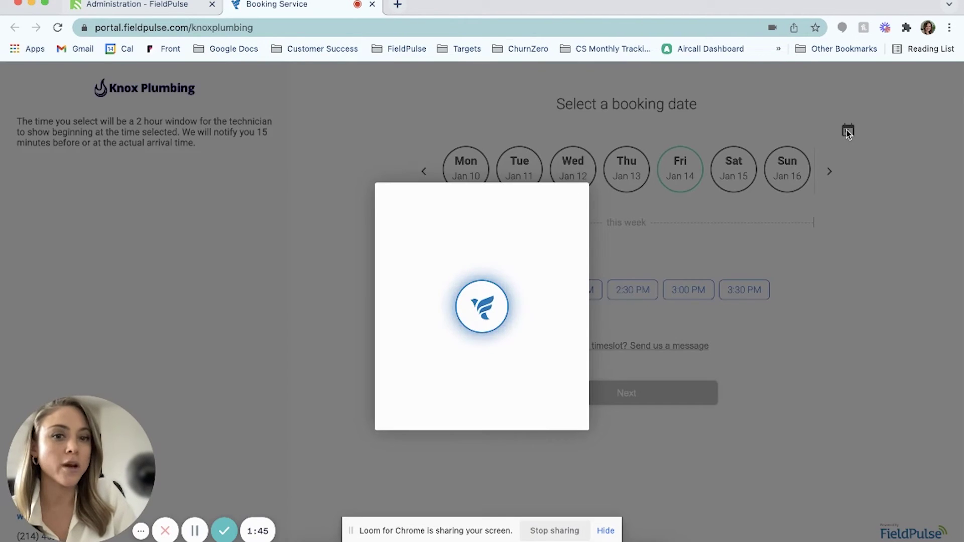
left_click(499, 315)
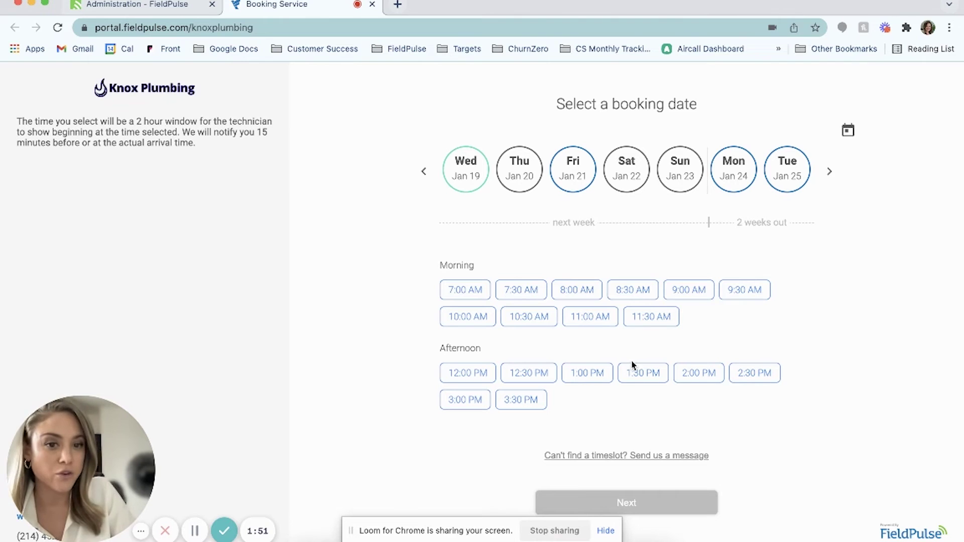
left_click(591, 316)
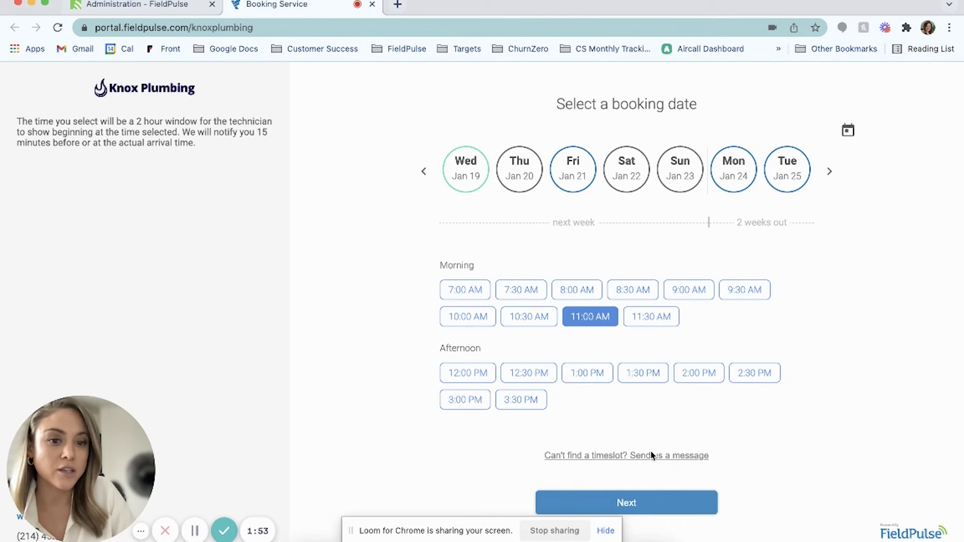
left_click(647, 502)
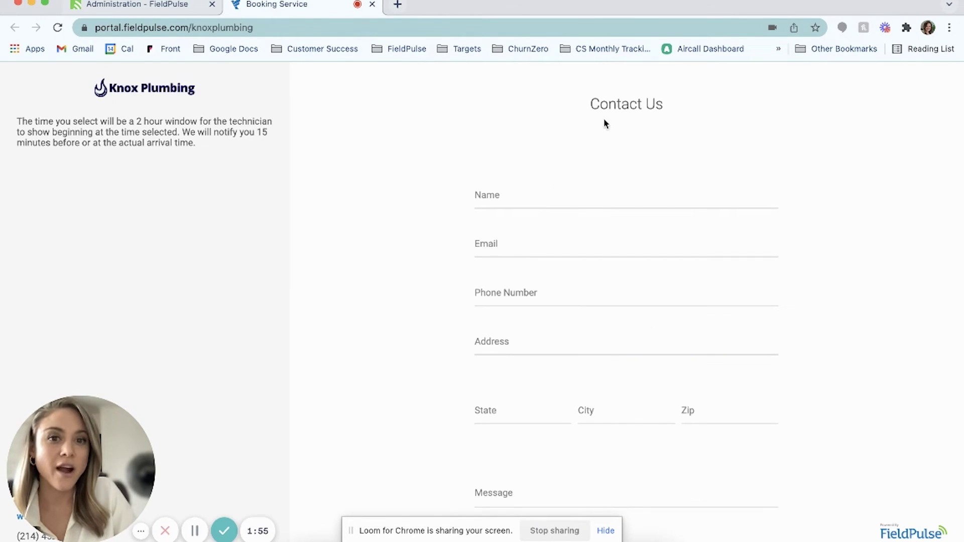
scroll(643, 446, "down", 3)
scroll(618, 452, "up", 3)
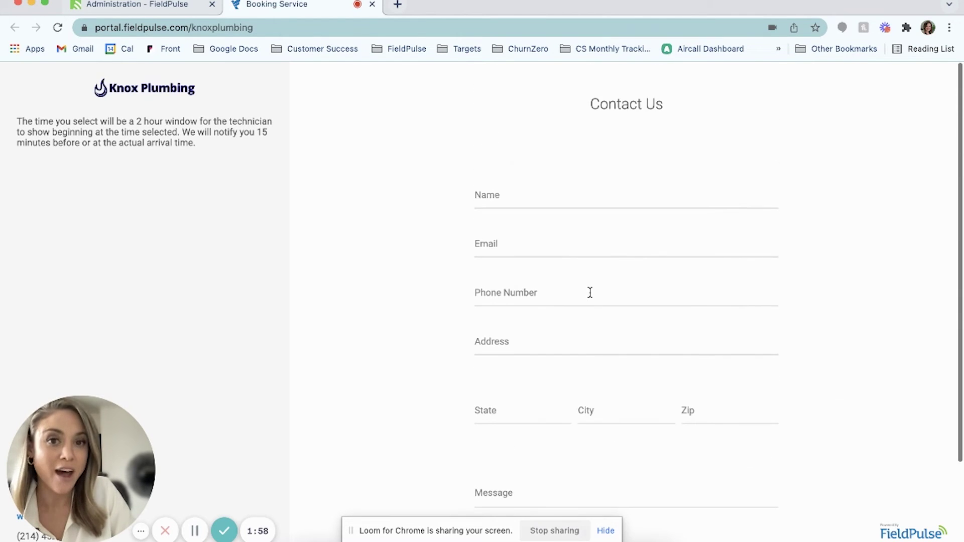
Back in the Administration tab, open the Customer Portal Requests list.
left_click(136, 5)
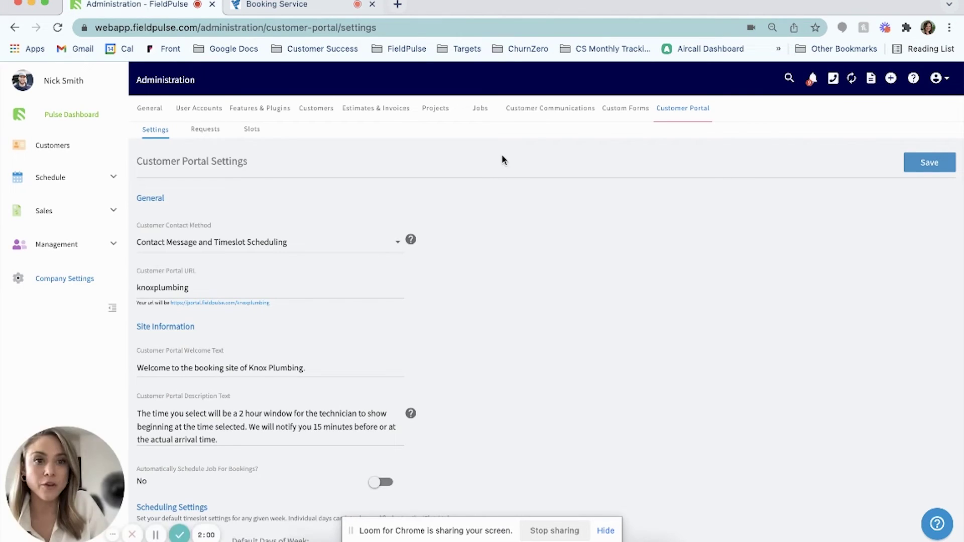
left_click(205, 129)
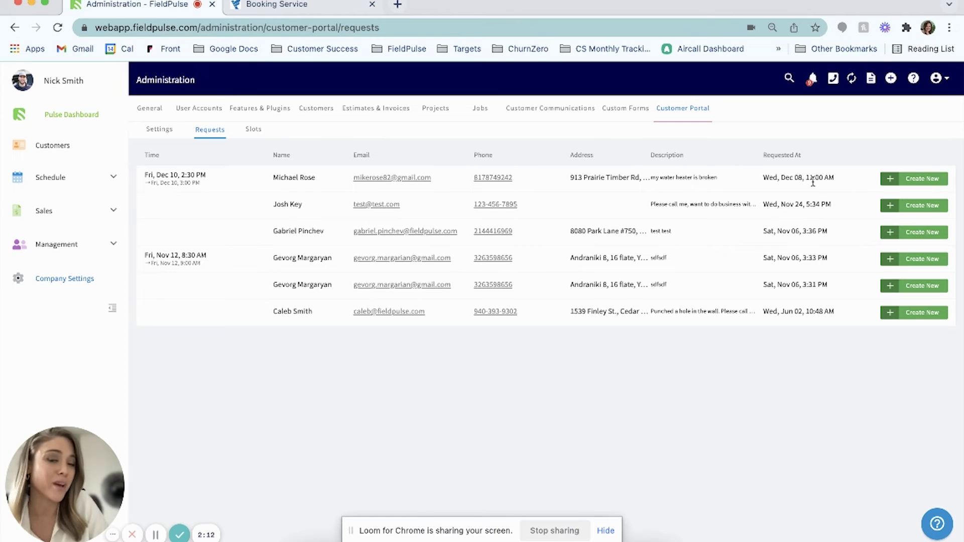
left_click(891, 180)
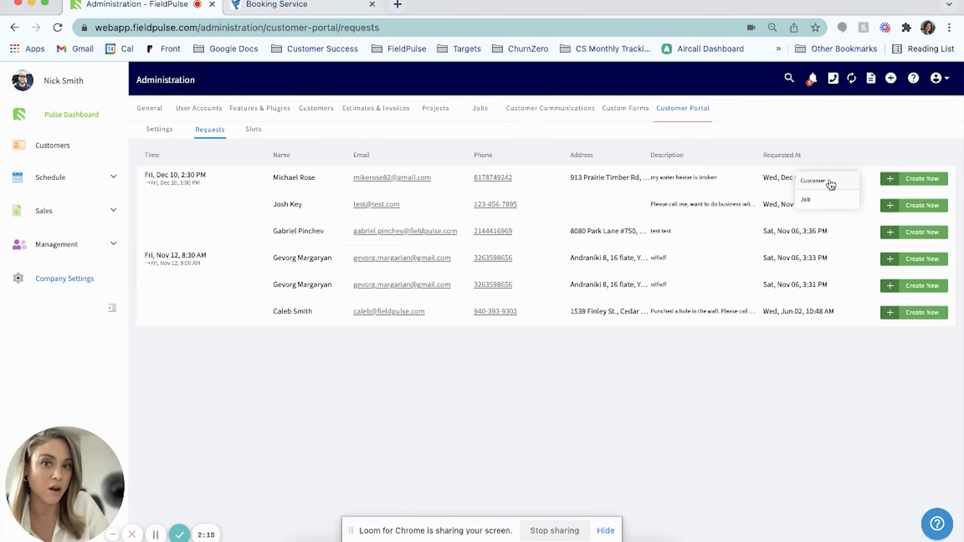
left_click(818, 202)
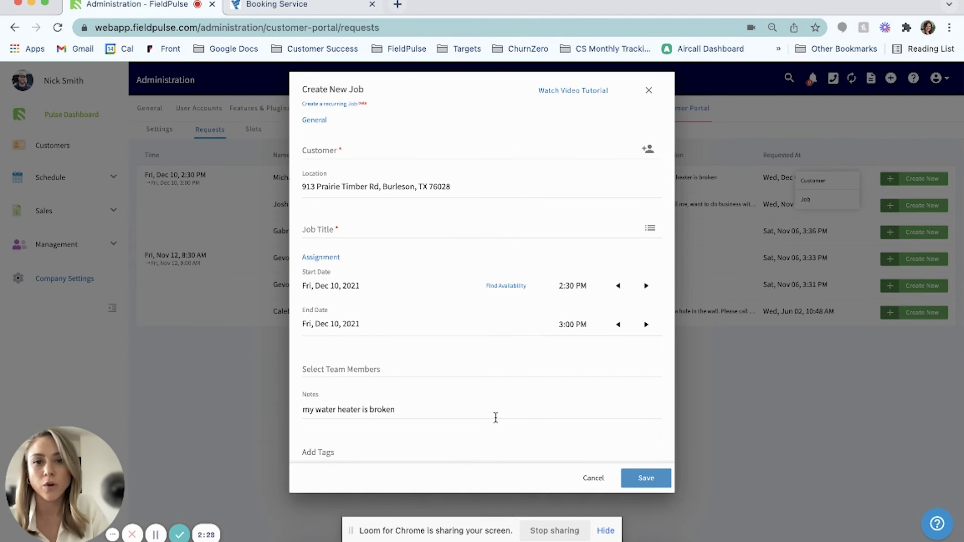
scroll(495, 417, "down", 4)
scroll(495, 417, "up", 4)
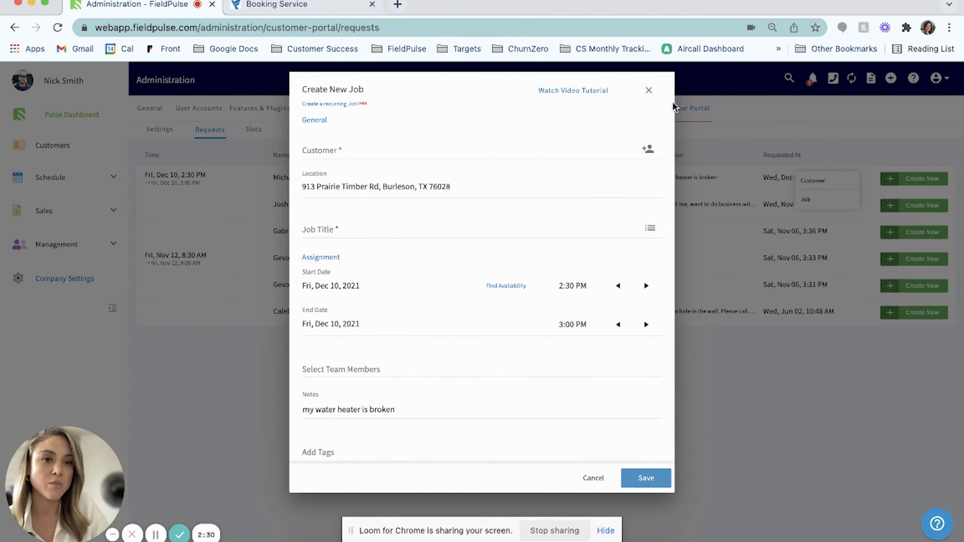
left_click(648, 90)
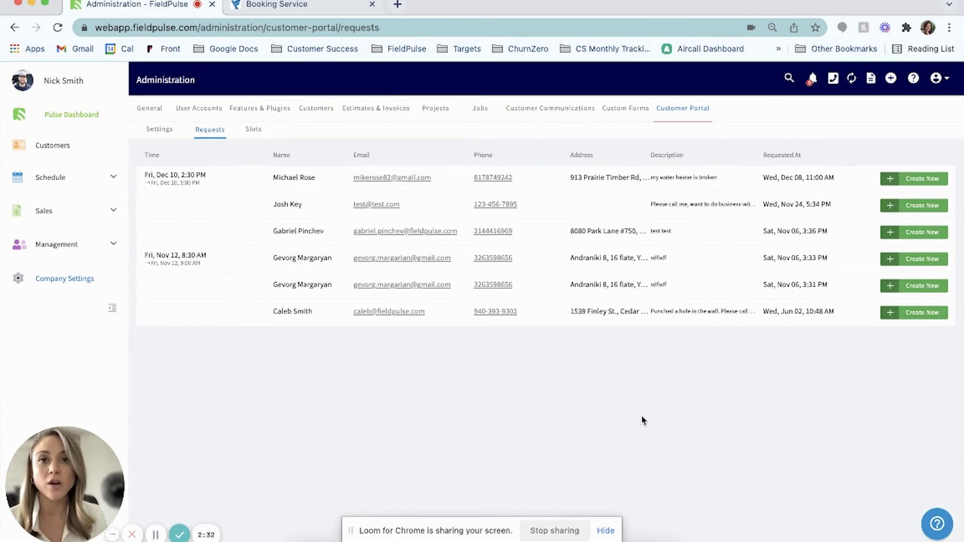